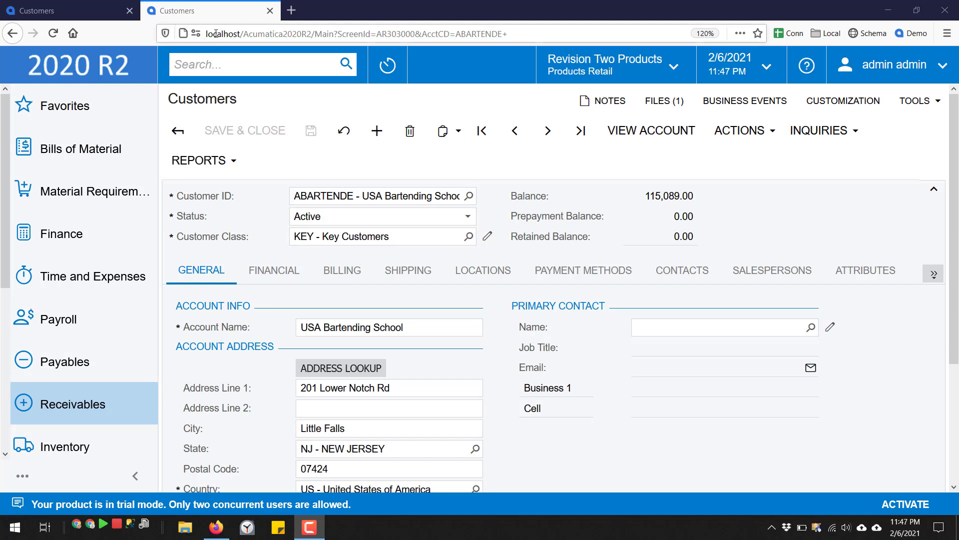
Step: Compare the Customers screens in 2020 R2 and 2020 R1, and open a new automation notification from the 2020 R1 customer record
click(73, 7)
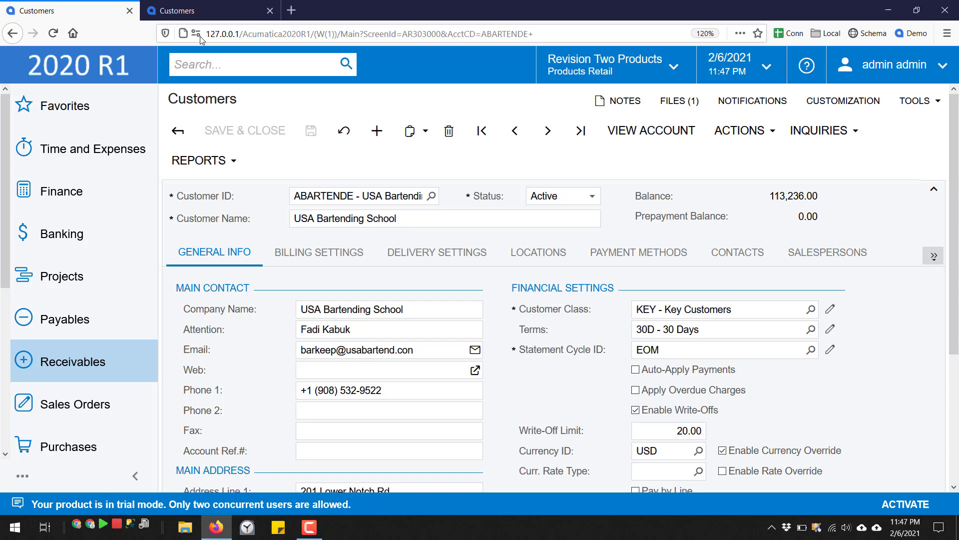
click(182, 8)
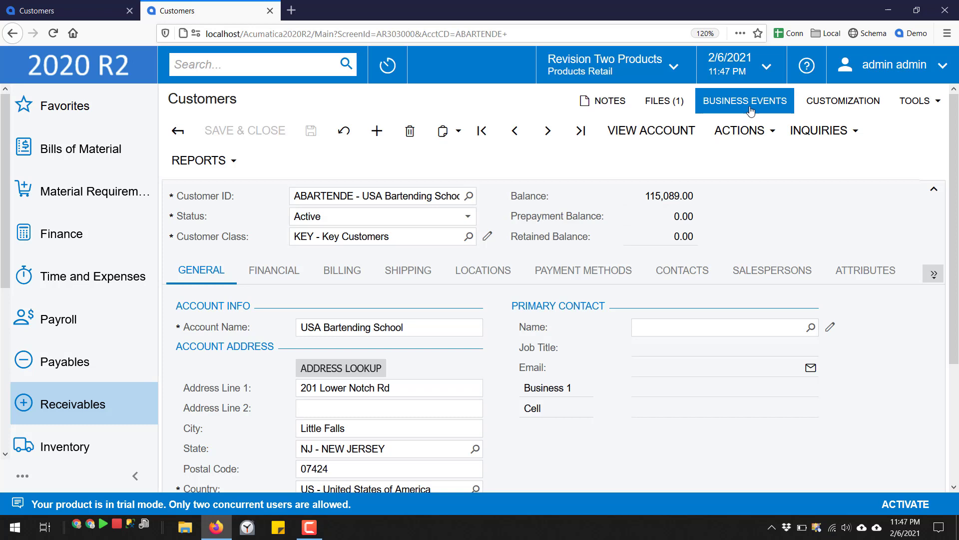
click(64, 14)
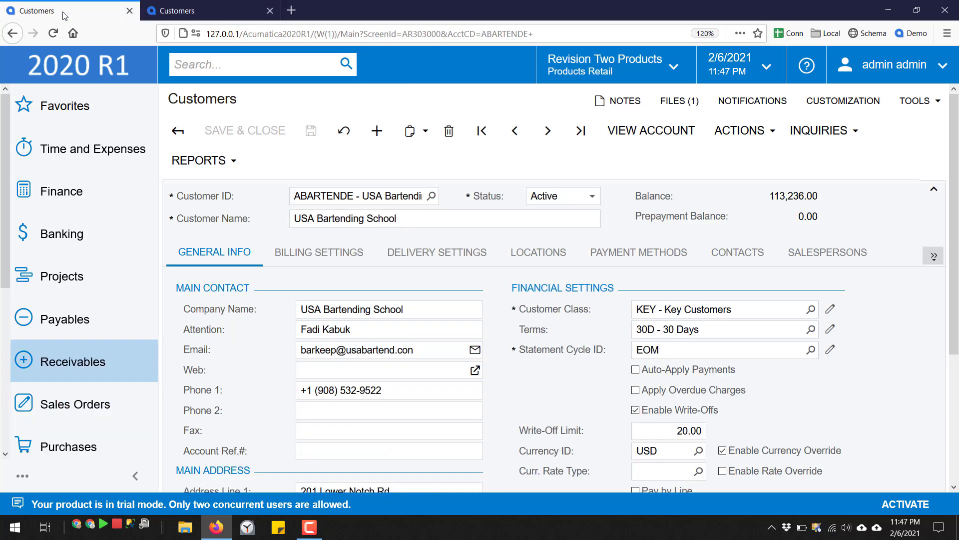
click(768, 104)
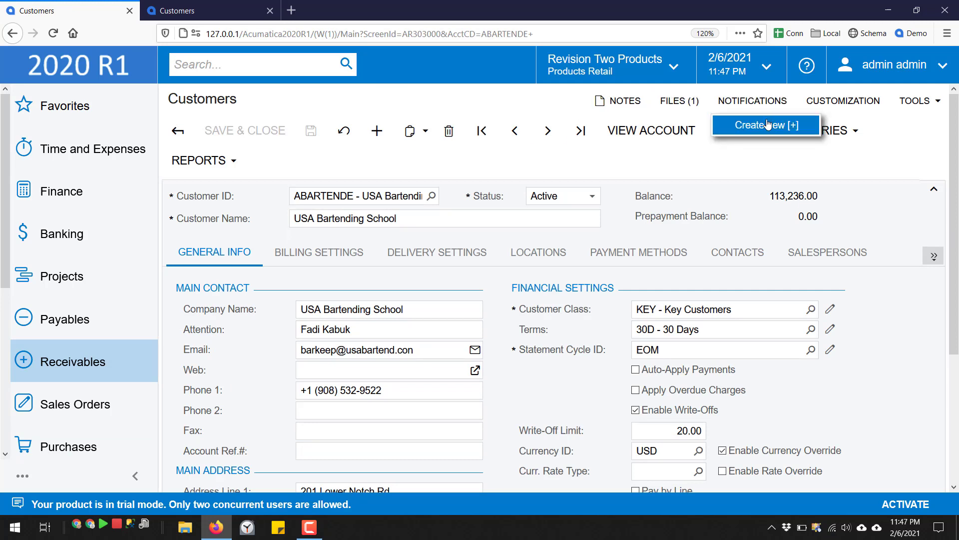
click(768, 125)
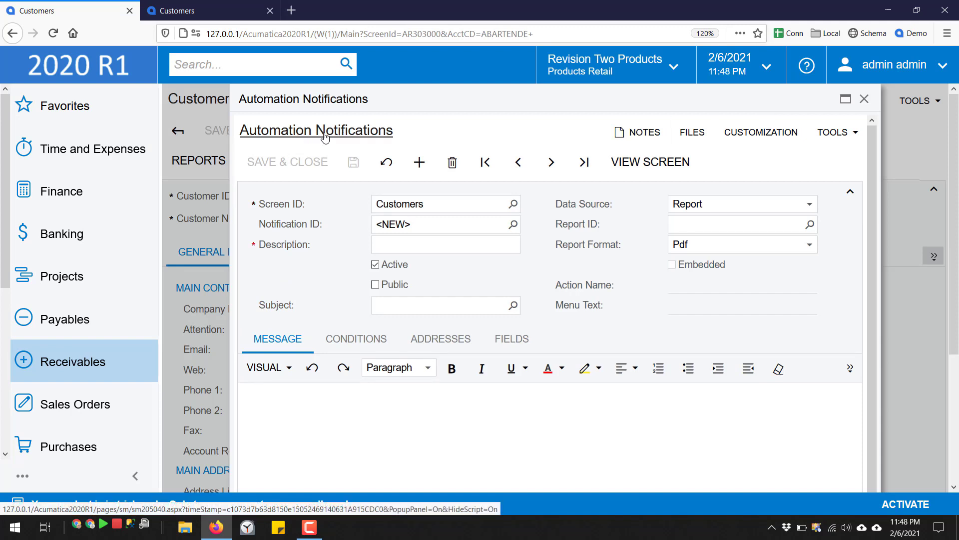
Step: Switch to the 2020 R2 instance and open the business events of the Customers screen
click(217, 17)
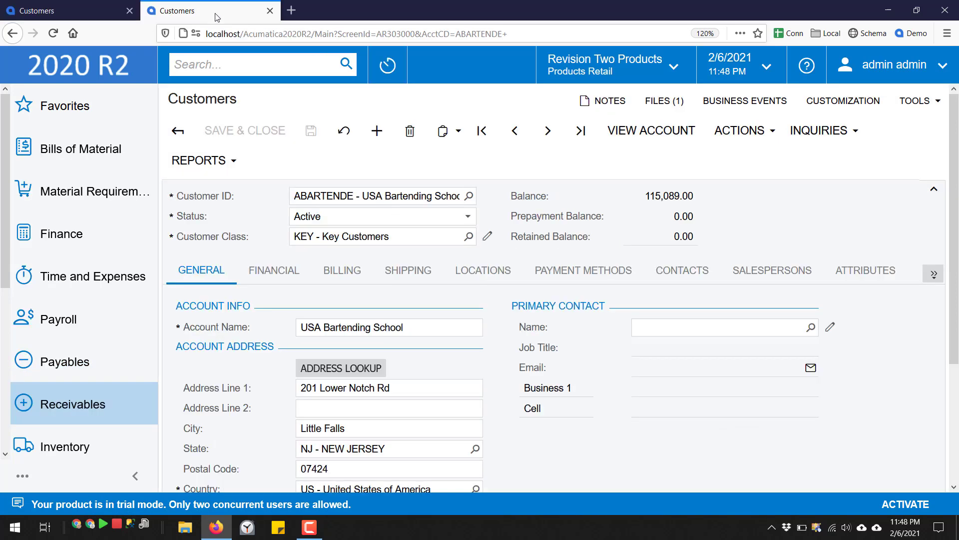
click(703, 105)
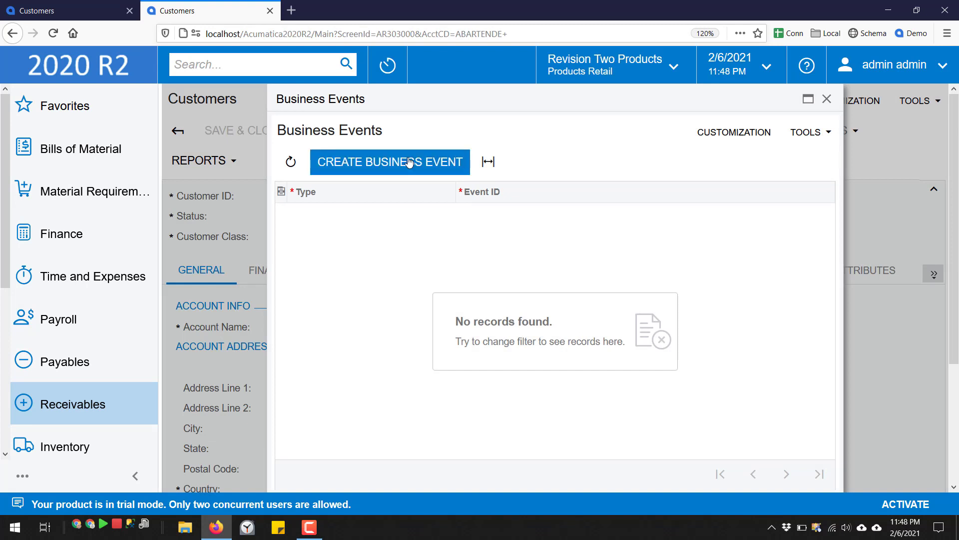
Step: Return to the 2020 R1 instance and search its menu items for "automation noti"
click(90, 9)
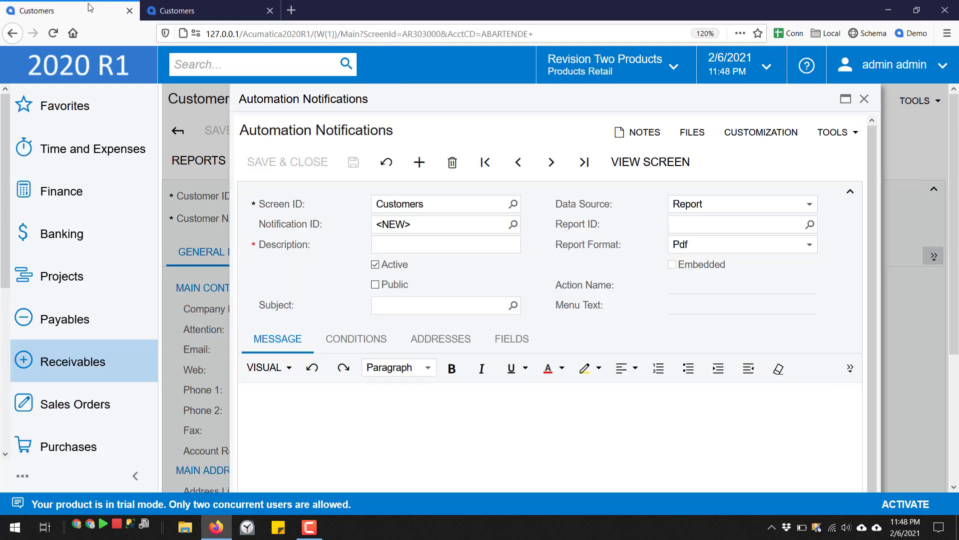
text(automation nofi)
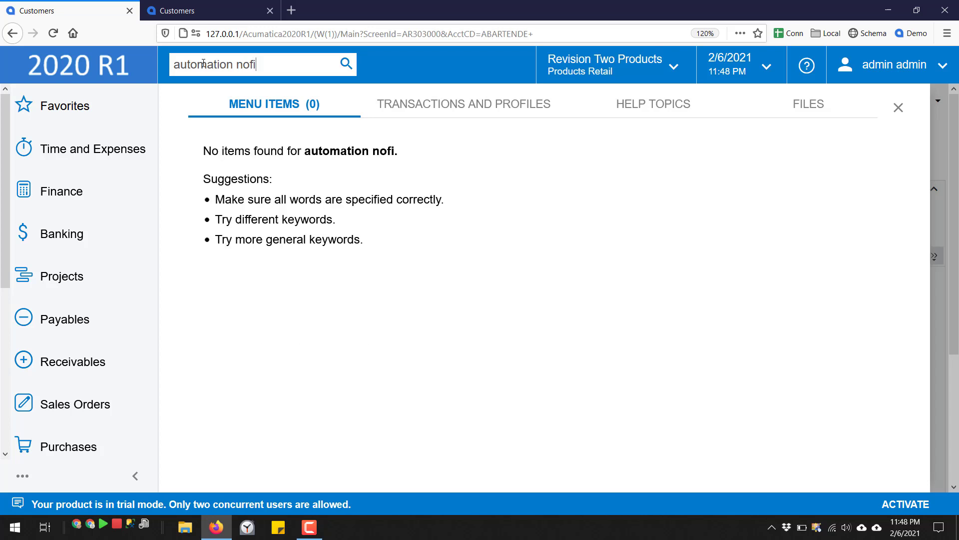
key(BackSpace)
key(BackSpace)
text(ti)
key(ctrl+a)
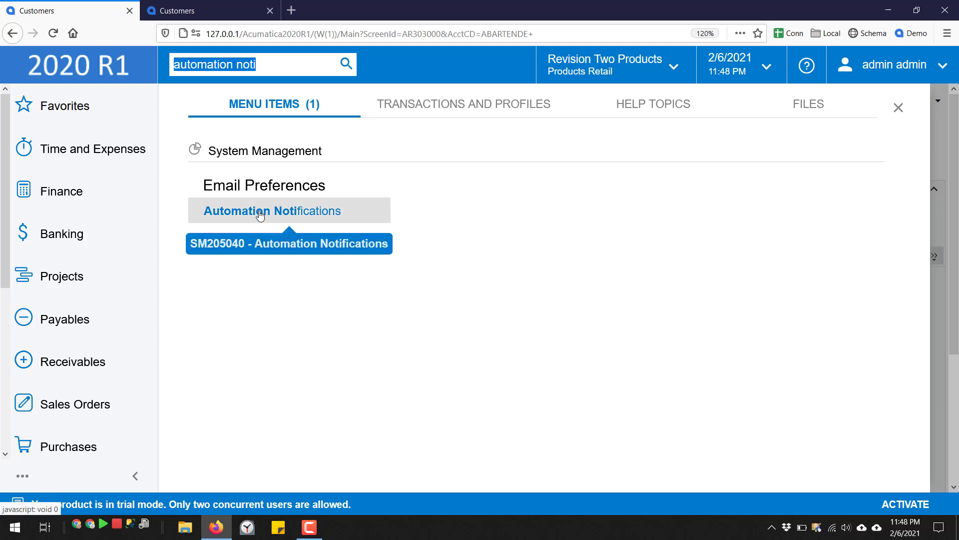
Step: Search the 2020 R2 instance for "automation noti" and close the search results
click(219, 7)
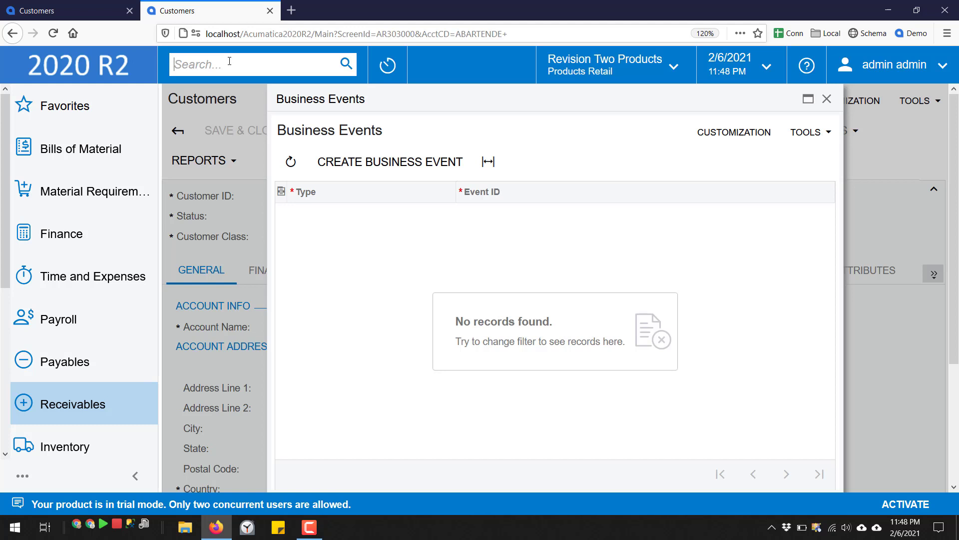
text(automation noti)
key(Return)
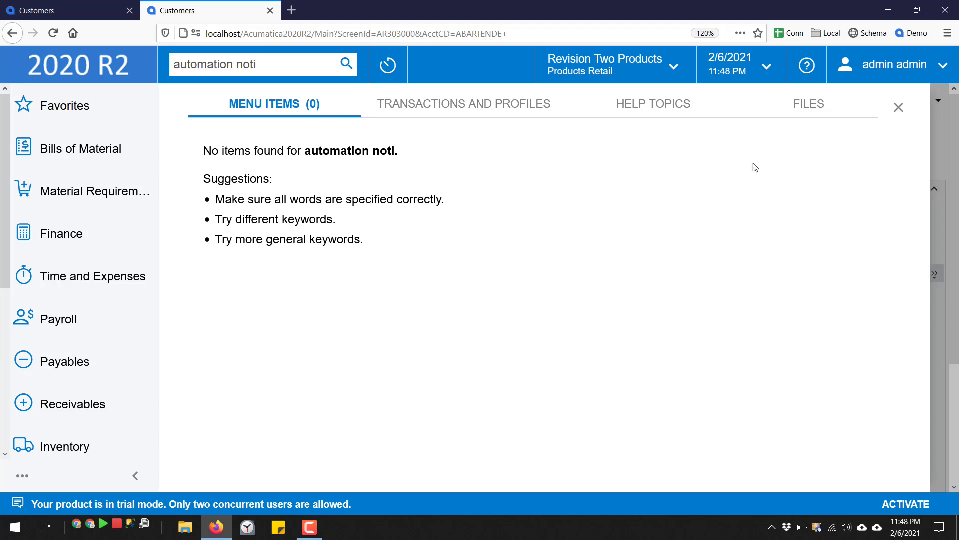
click(898, 108)
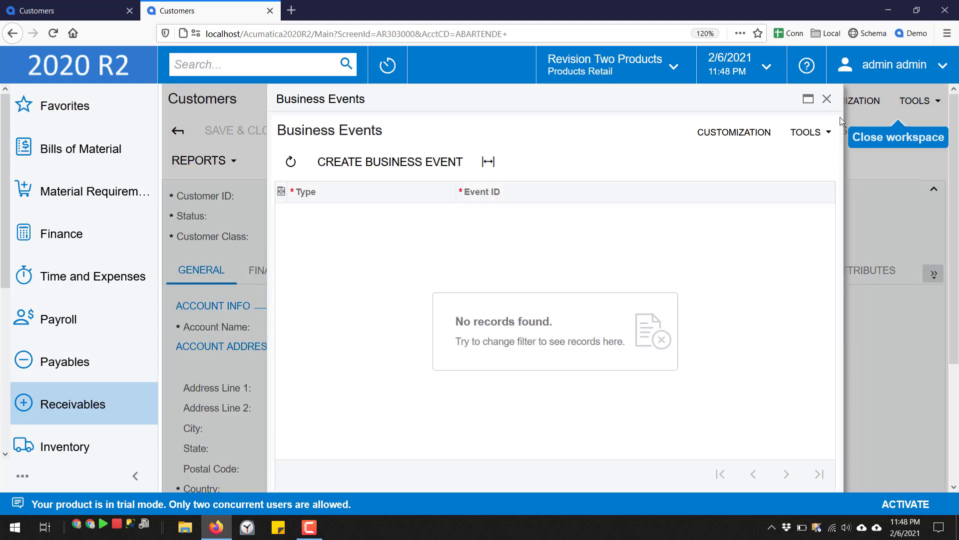
Step: Search the 2020 R1 instance for "business even" and open the Business Events list under System Preferences
click(73, 8)
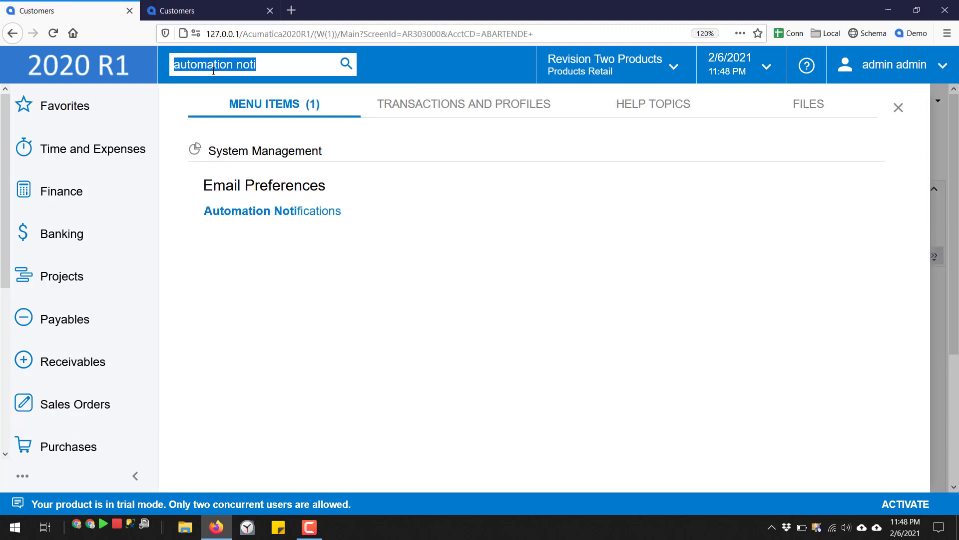
text(busin)
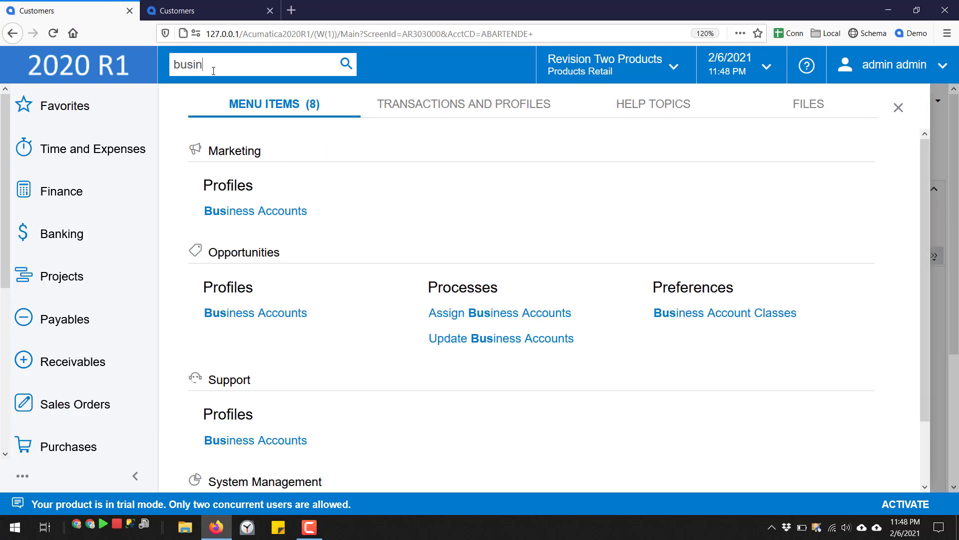
text(ess even)
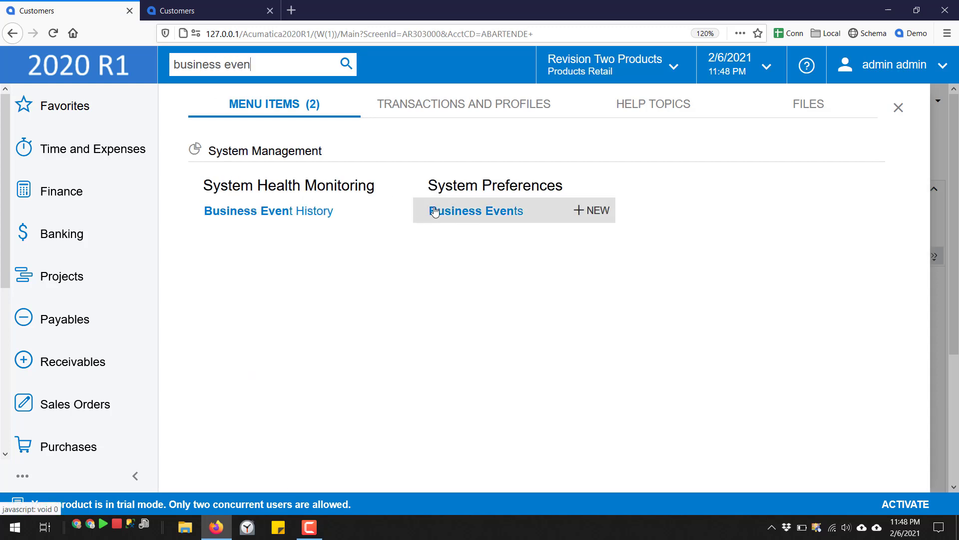
click(433, 210)
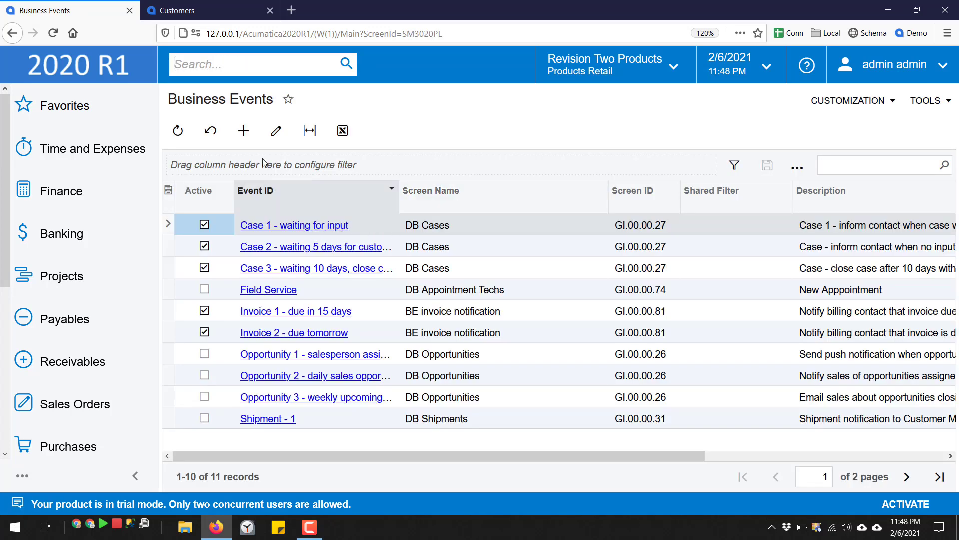
Step: Start a new business event in 2020 R1 and look up the "customers" screens available for its Screen Name, highlighting AR.30.30.PL and BI.00.00.03
click(244, 131)
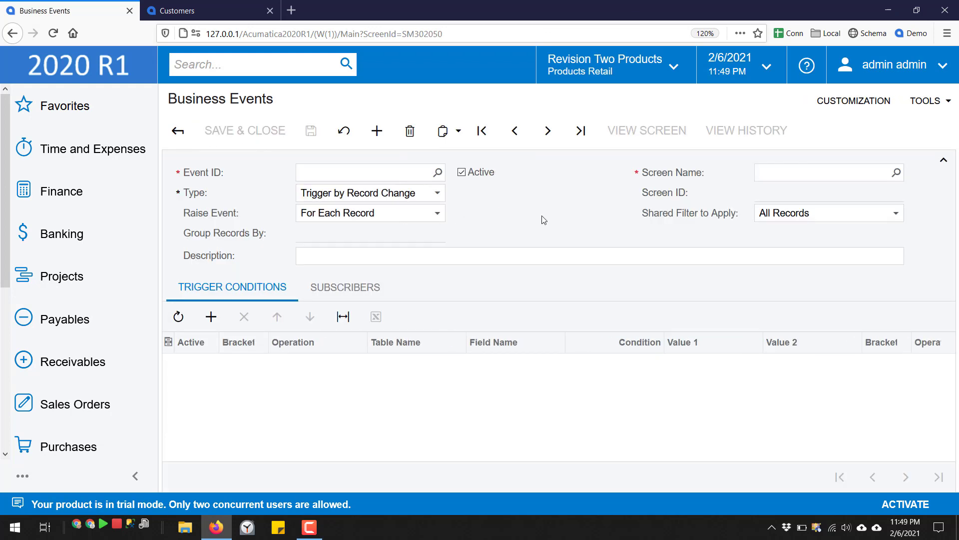
click(898, 173)
text(customers)
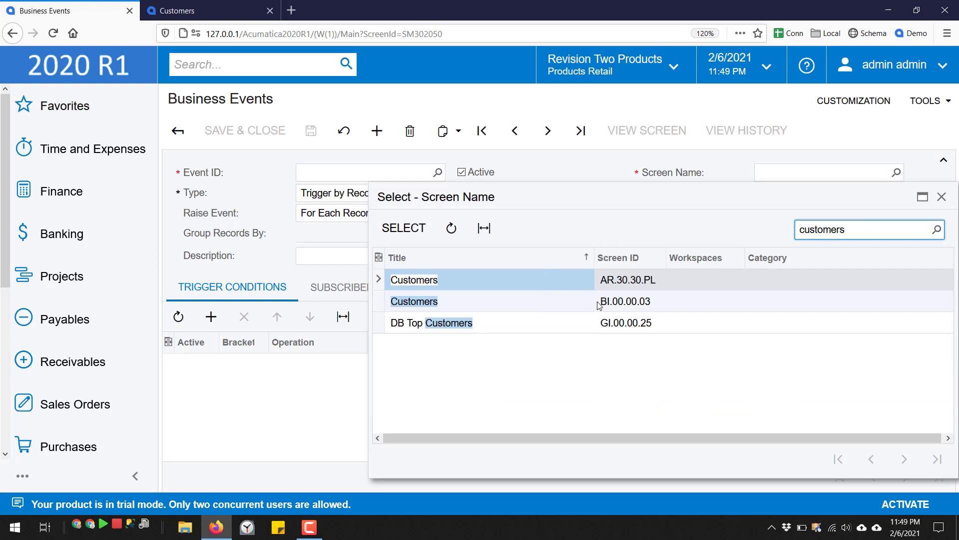
click(624, 287)
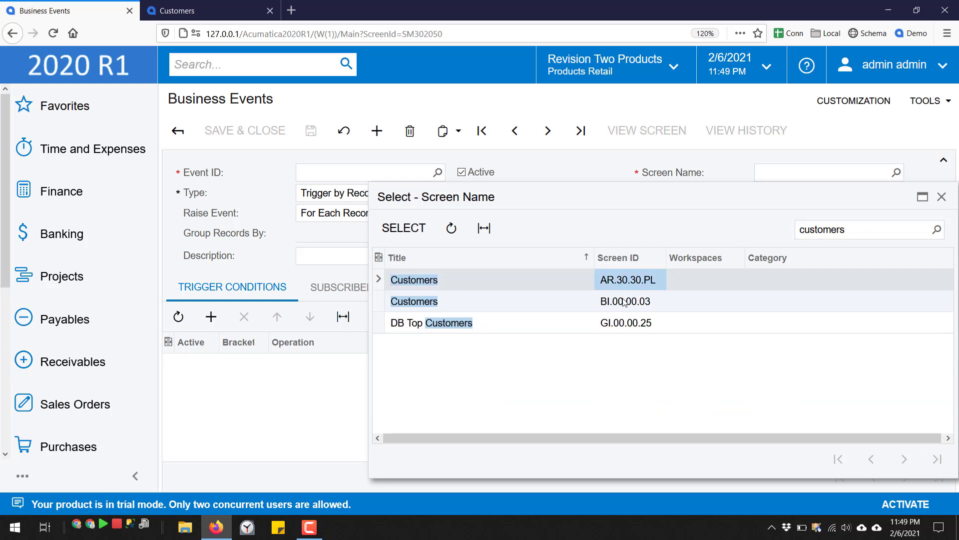
click(625, 303)
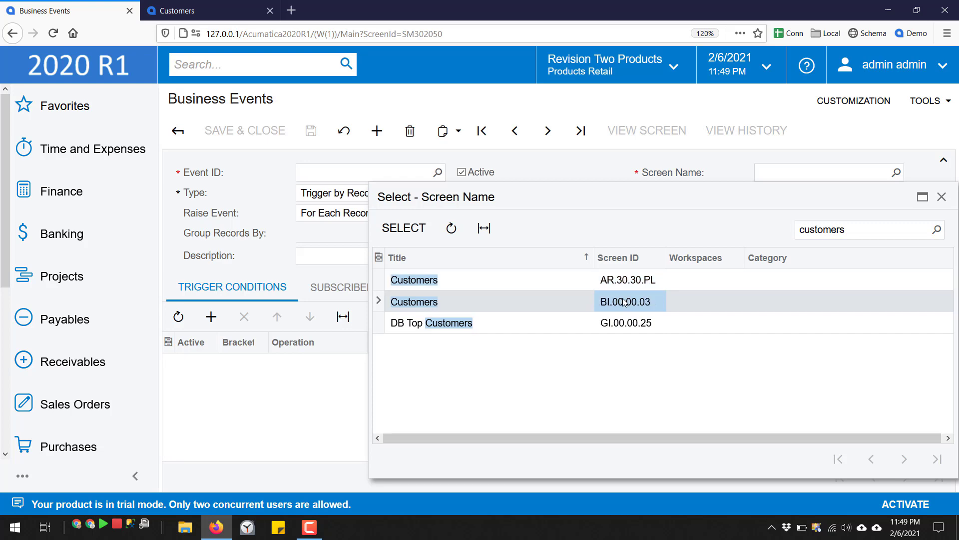
Step: In the 2020 R2 instance, search for "business event" and open the Business Events list
click(188, 9)
click(222, 63)
text(b)
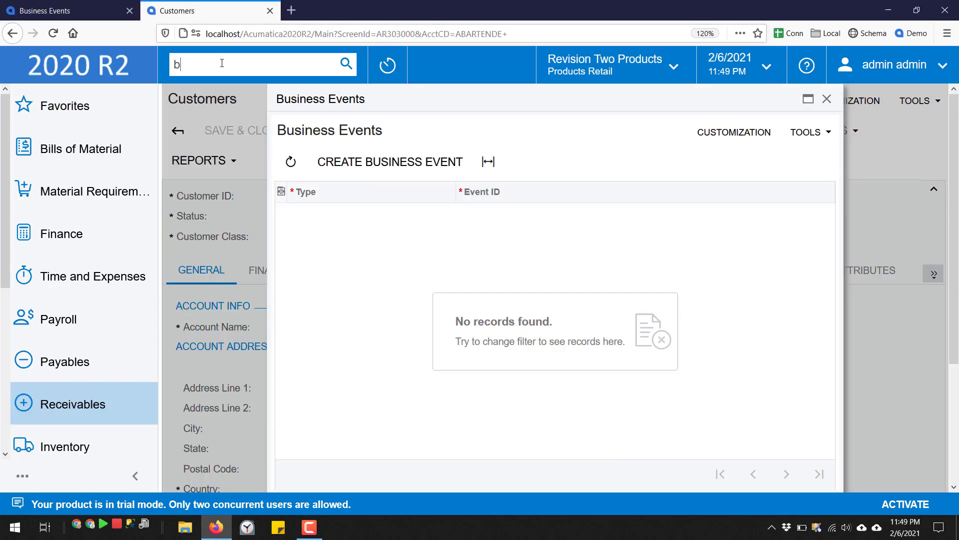
text(usiness event)
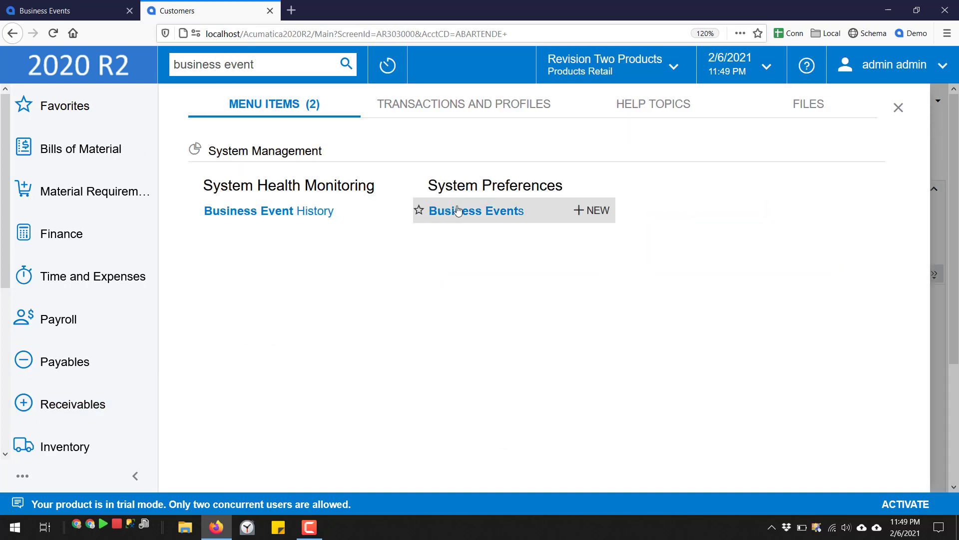
click(459, 210)
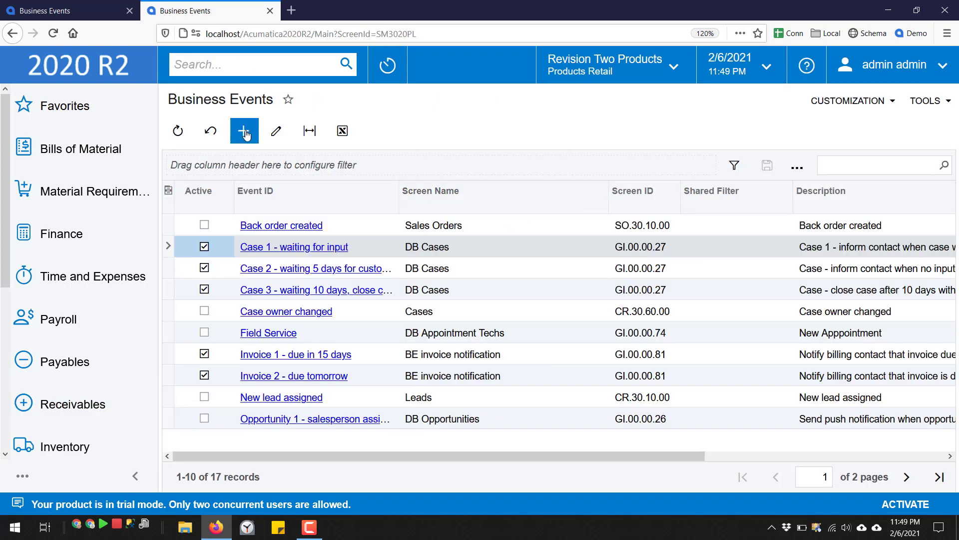
Step: Start a new business event, set its Screen Name to the Customers screen AR.30.30.PL, and display the available event types
click(245, 134)
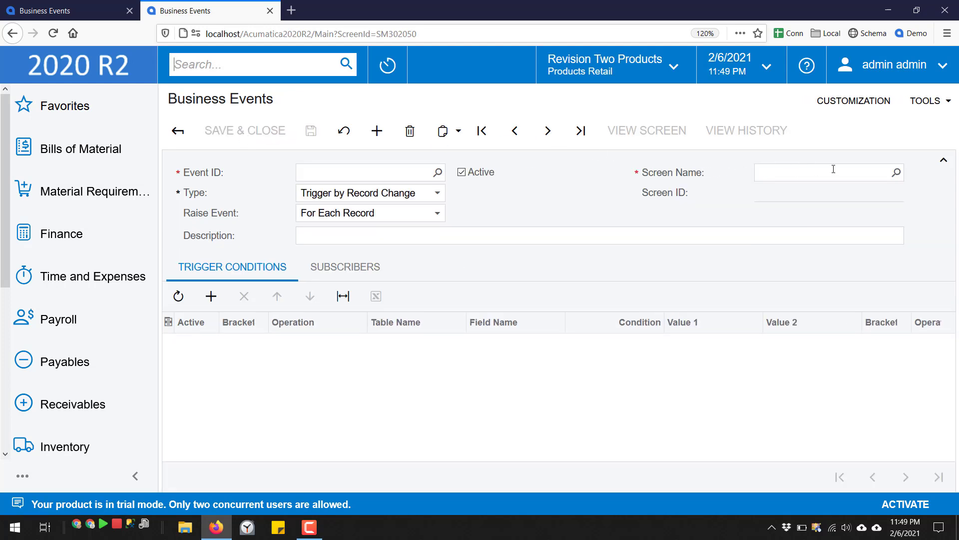
click(897, 173)
text(customers)
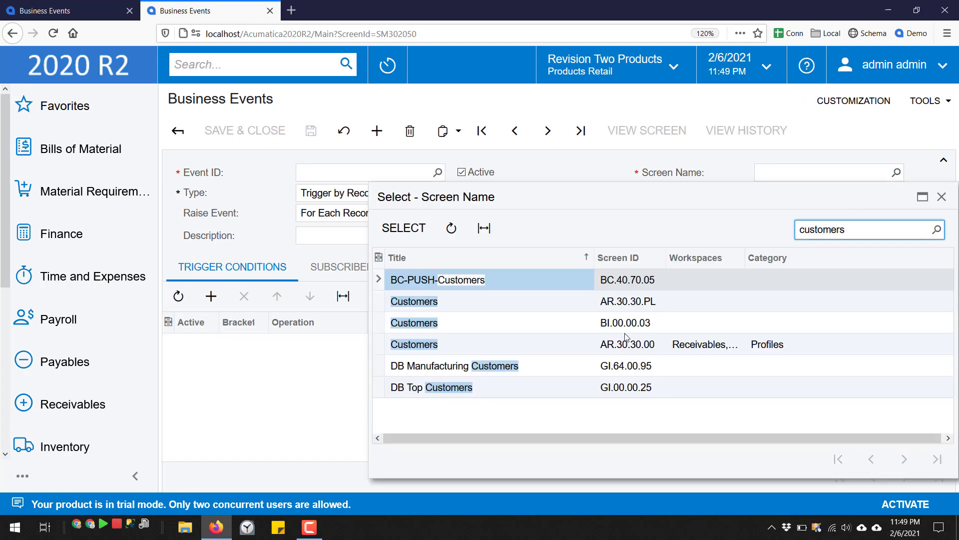
click(628, 345)
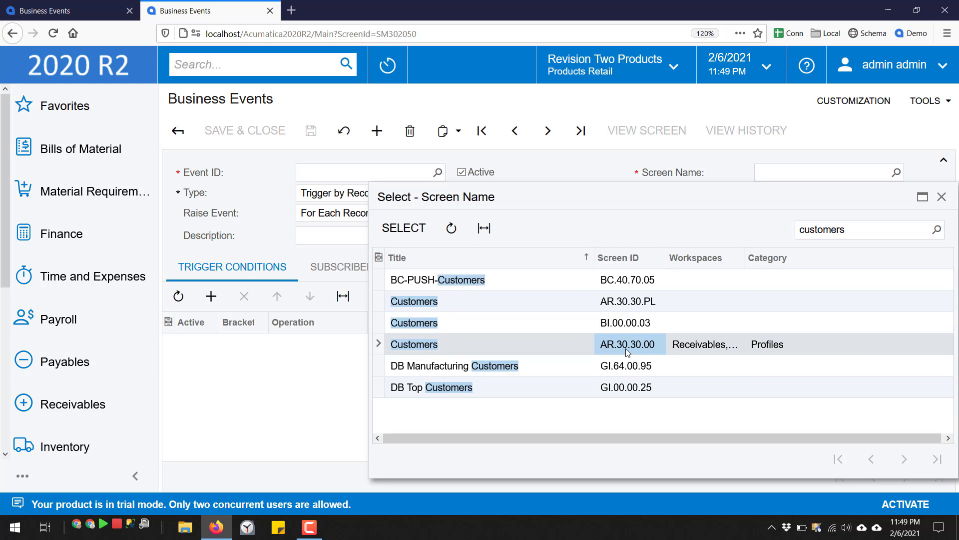
click(618, 305)
double_click(618, 304)
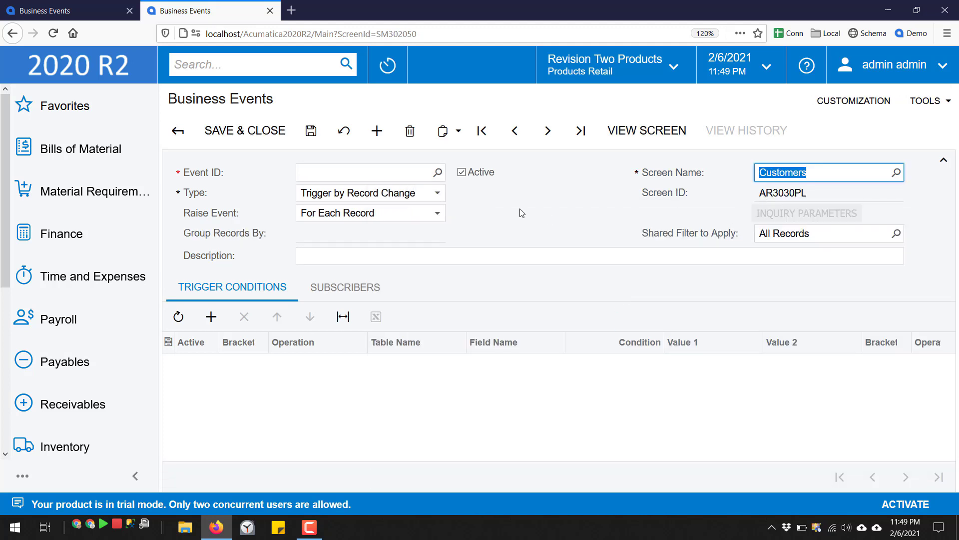
click(424, 199)
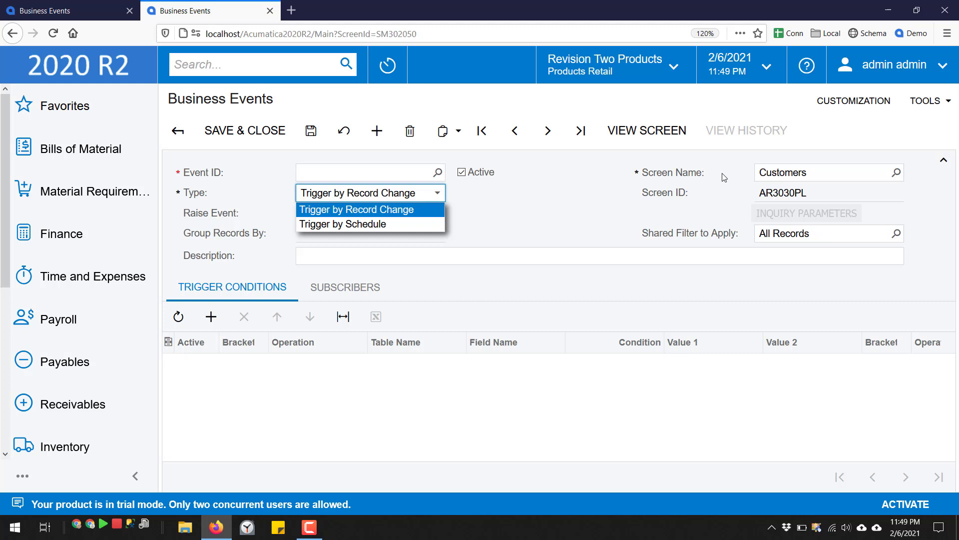
Step: Change the event's Screen Name to the Customers entry screen AR.30.30.00 and display the available event types
click(897, 172)
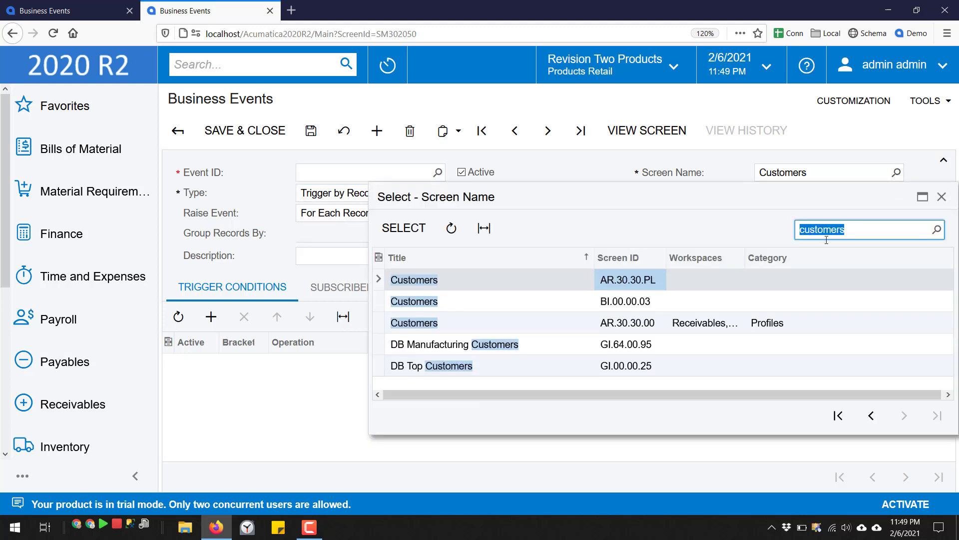
double_click(628, 324)
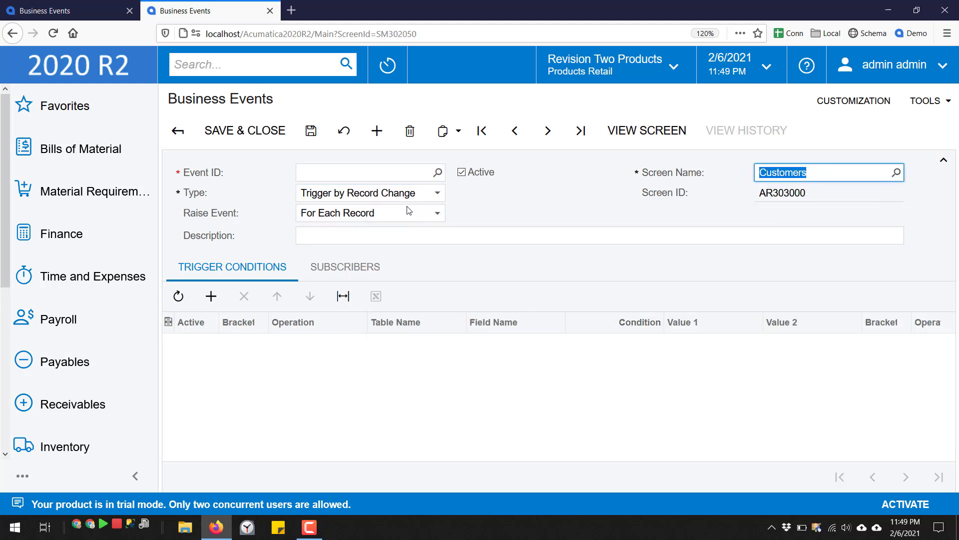
click(405, 194)
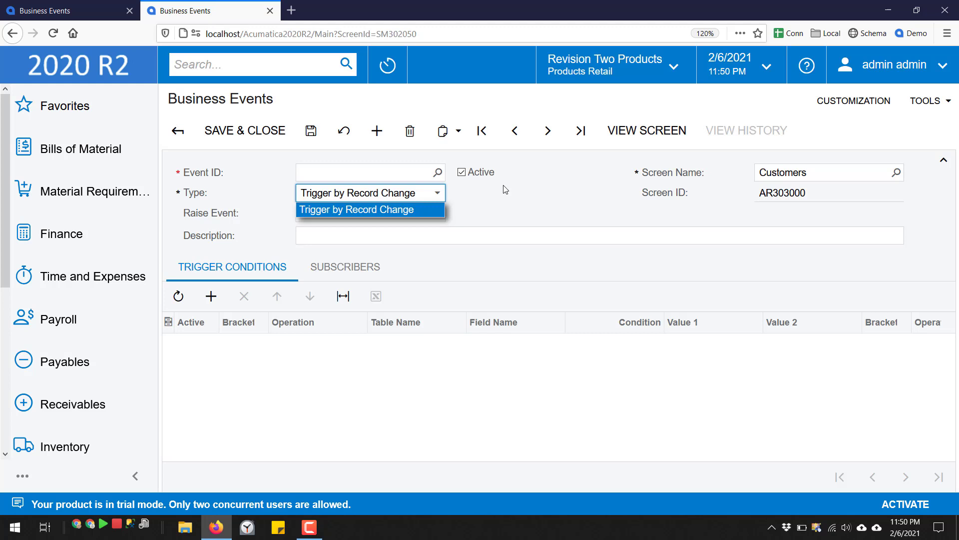
Step: In the 2020 R1 instance, search for "automation ste" and open the Automation Steps screen
click(77, 15)
text(aut)
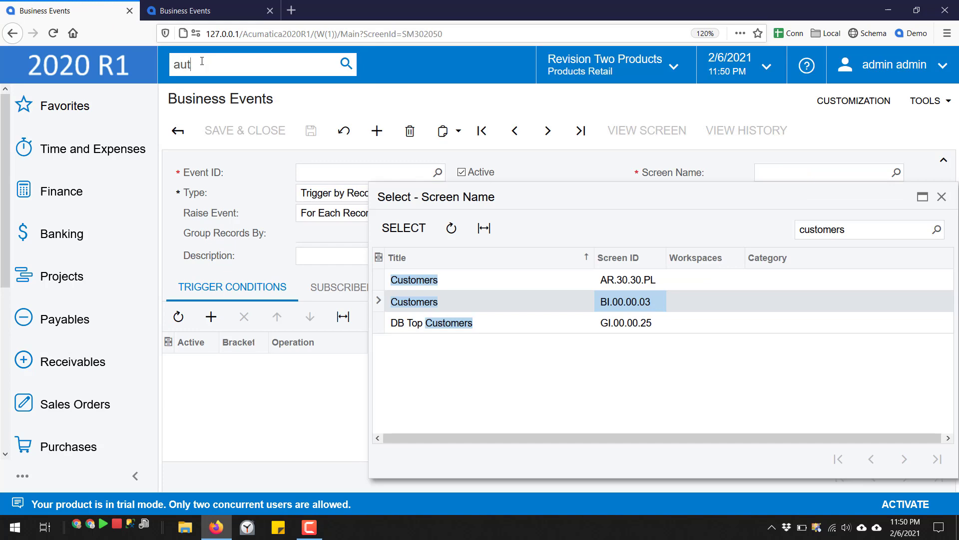
text(omation ste)
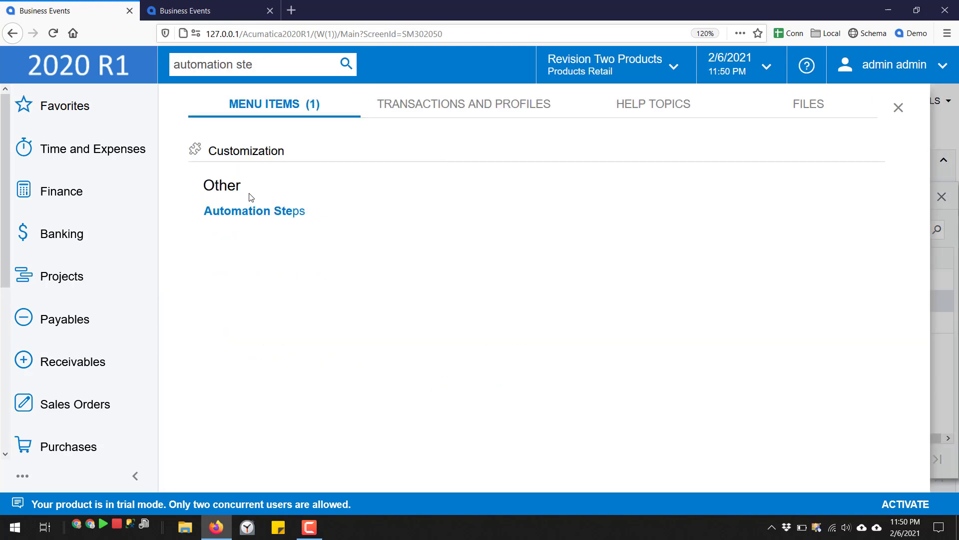
click(254, 212)
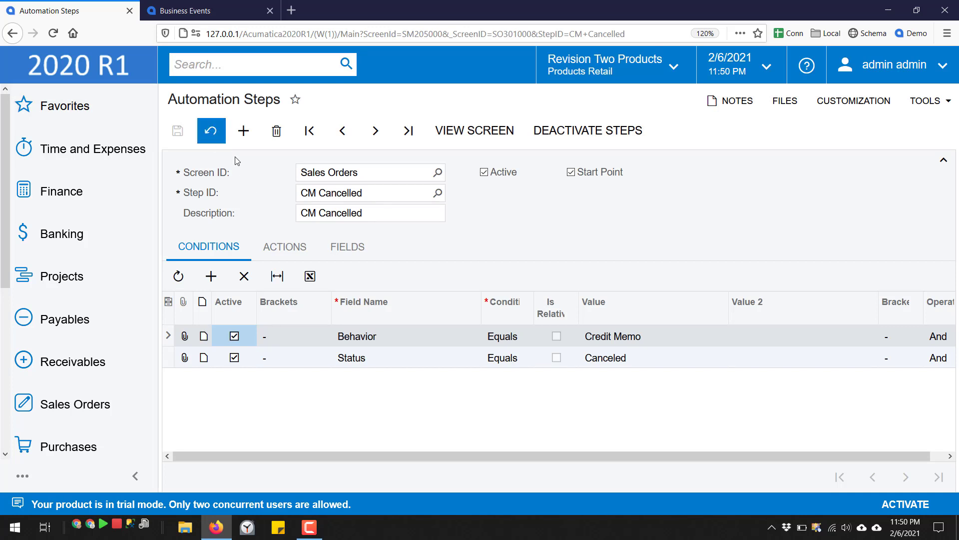
Step: Display the list of available Step IDs for the Sales Orders screen in the 2020 R1 instance
click(437, 193)
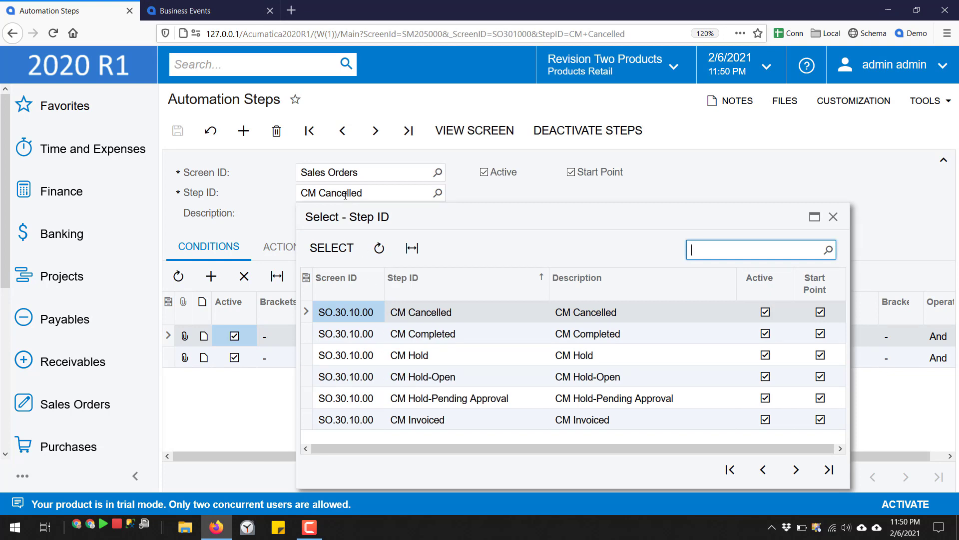
Step: In the 2020 R2 instance, search for "automation step", open Automation Steps without saving the business event, and display the Sales Orders Step ID list
click(190, 12)
click(224, 66)
text(a)
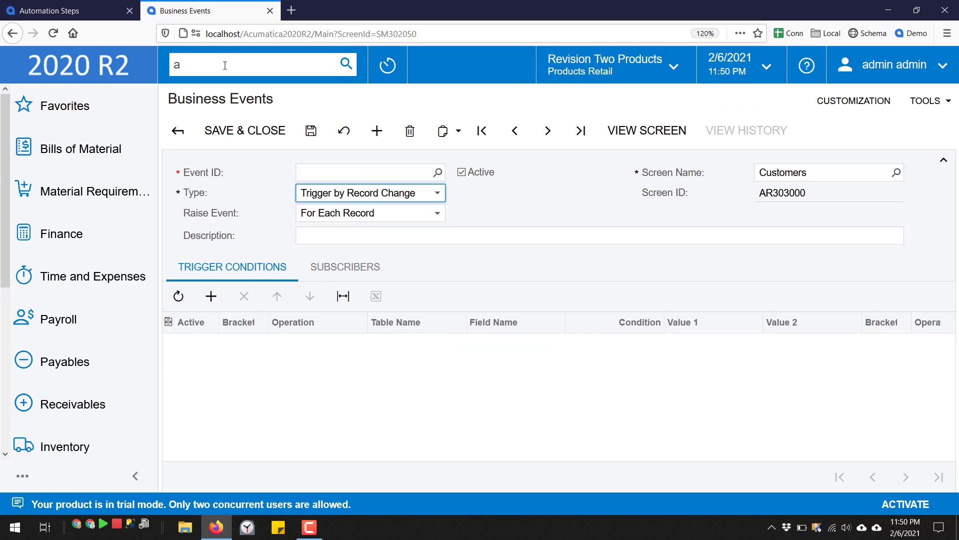
text(utomation steps)
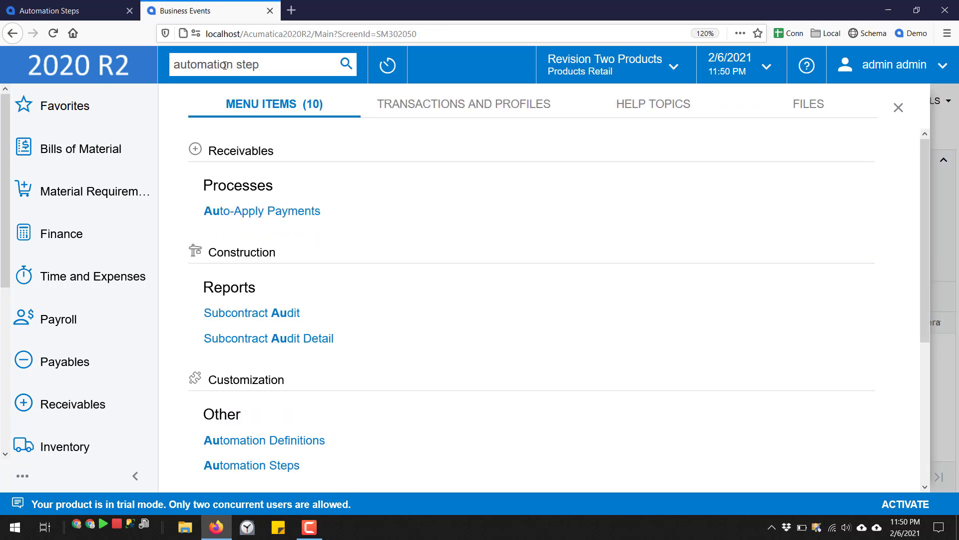
click(243, 212)
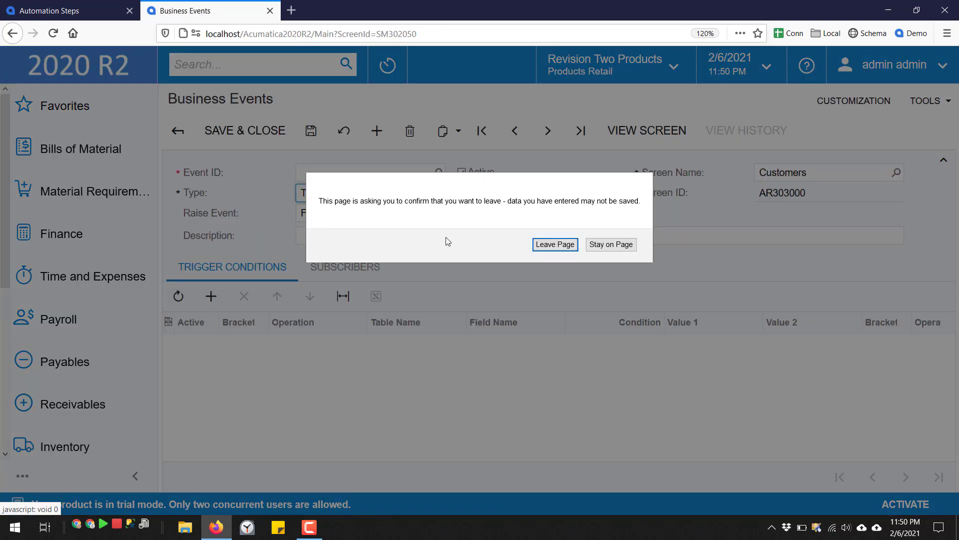
click(554, 244)
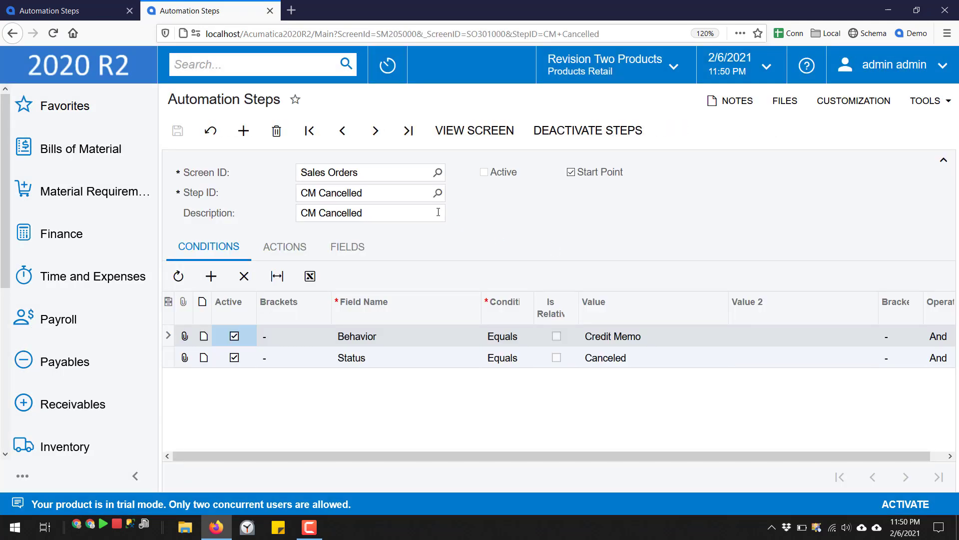
click(438, 192)
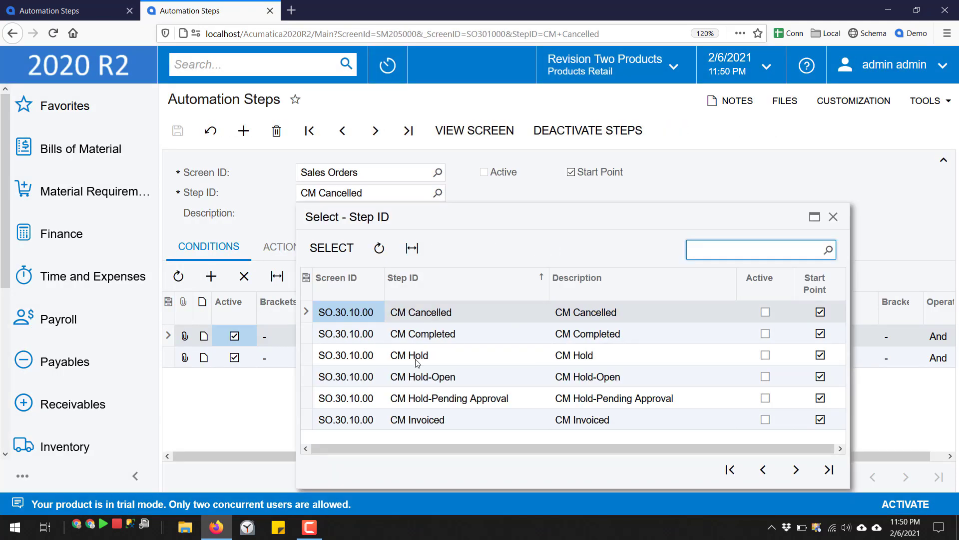